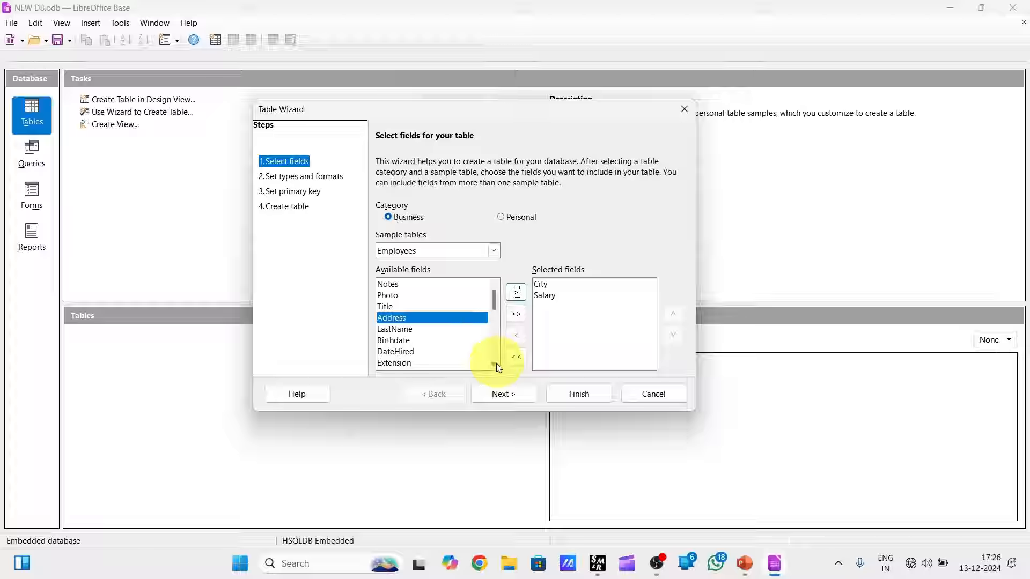
- Add the FirstName and EmployeeID fields from the Employees sample table to the selected fields
click(497, 364)
click(497, 364)
click(497, 363)
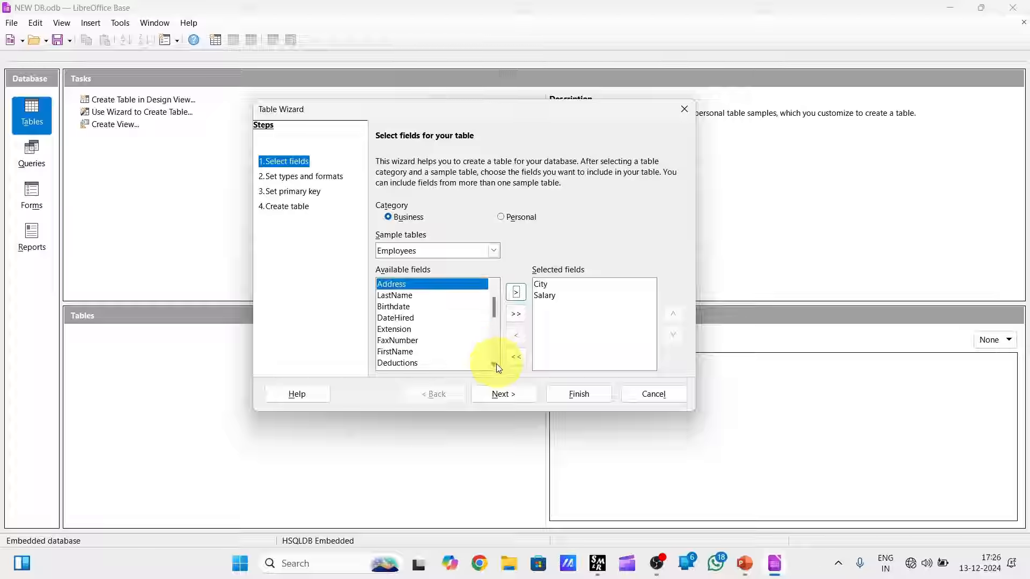
click(496, 364)
click(404, 340)
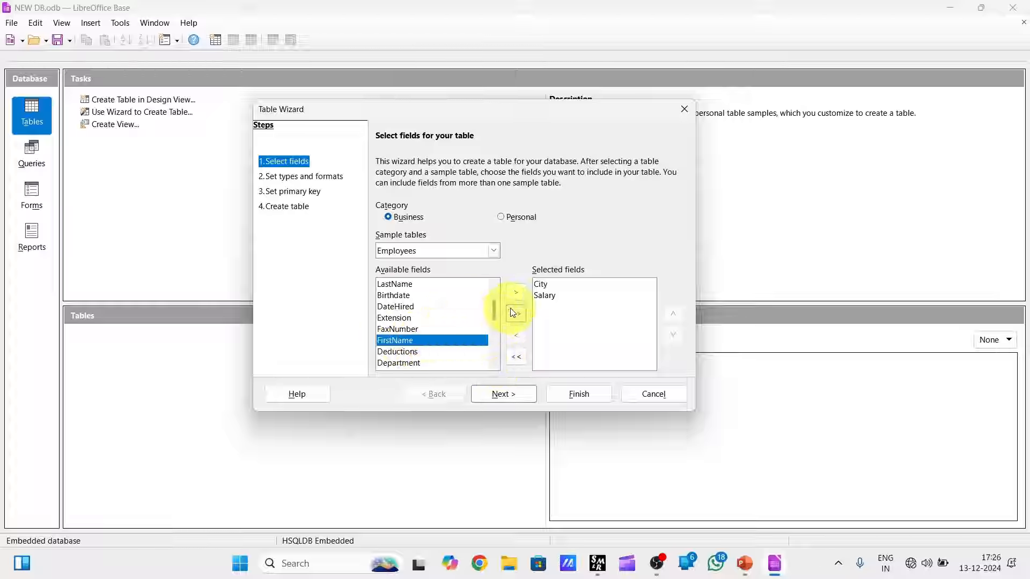
click(515, 291)
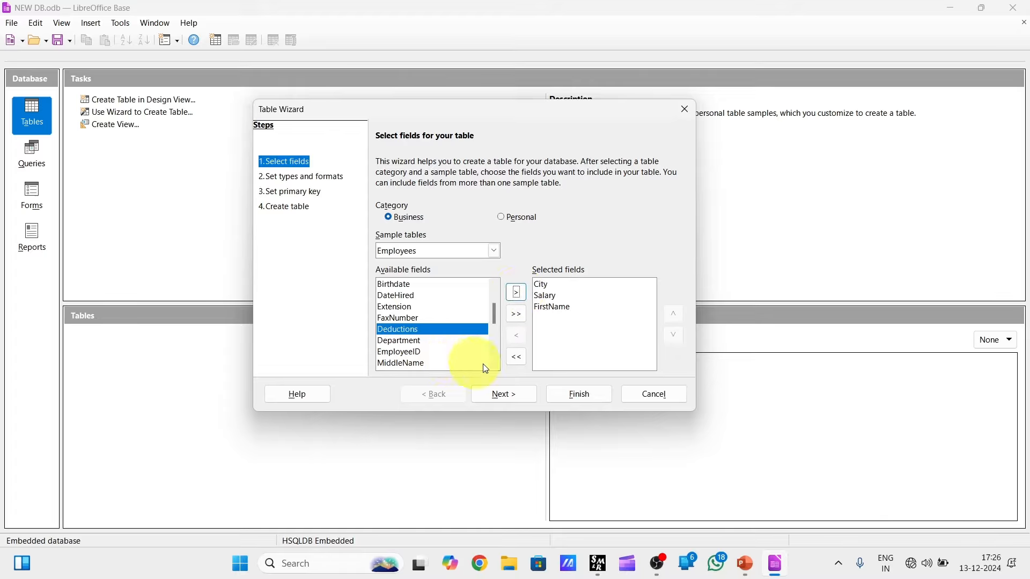
click(408, 352)
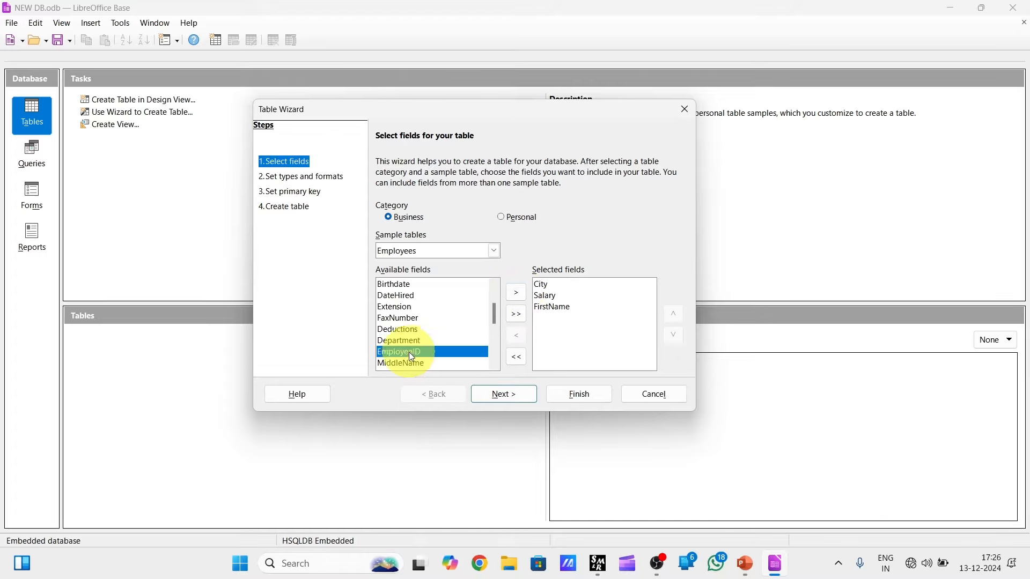
click(517, 294)
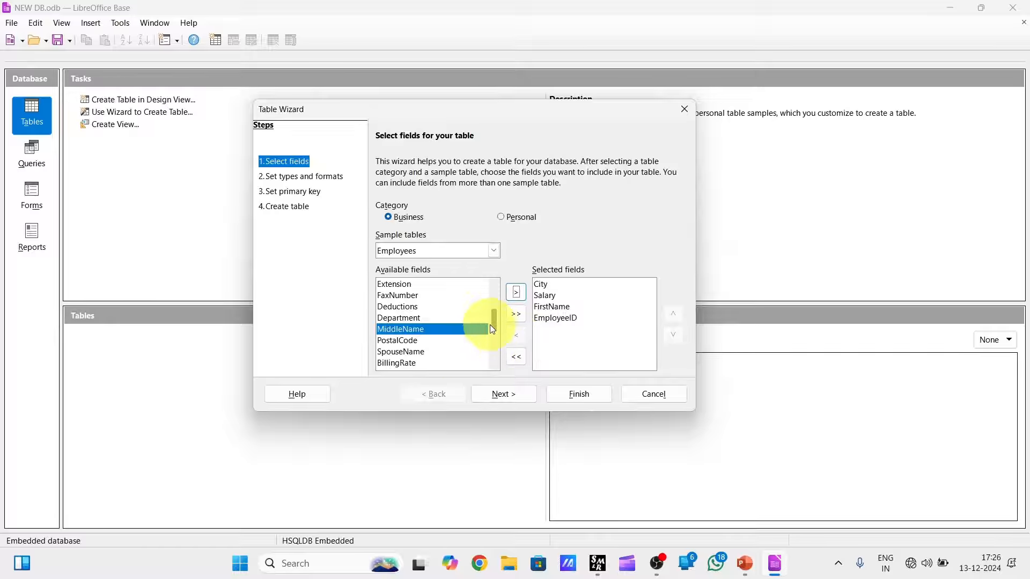
- Add the MobileNumber field to the selected fields and remove City from them
drag(493, 320, 494, 326)
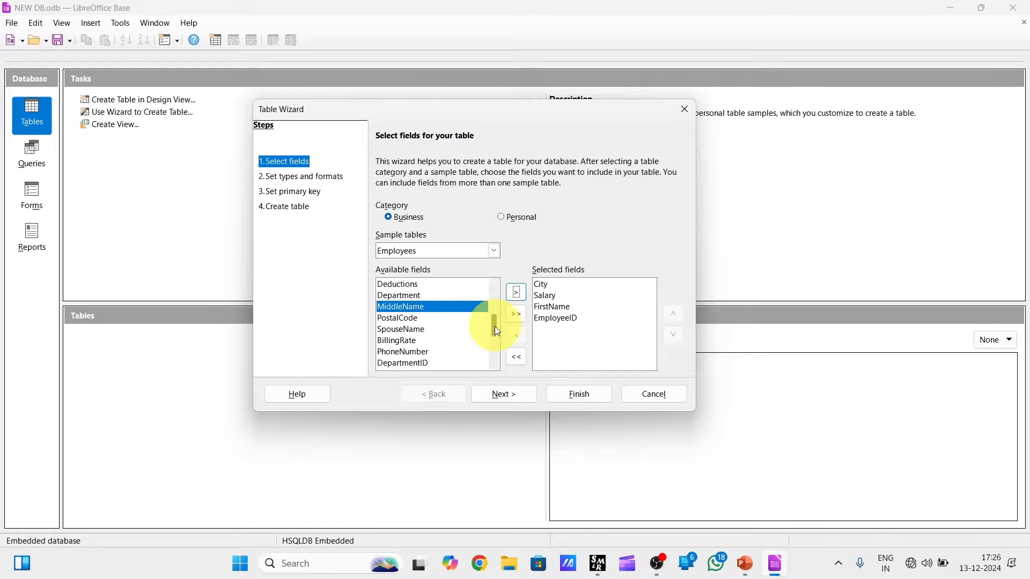
scroll(453, 338, down, 1)
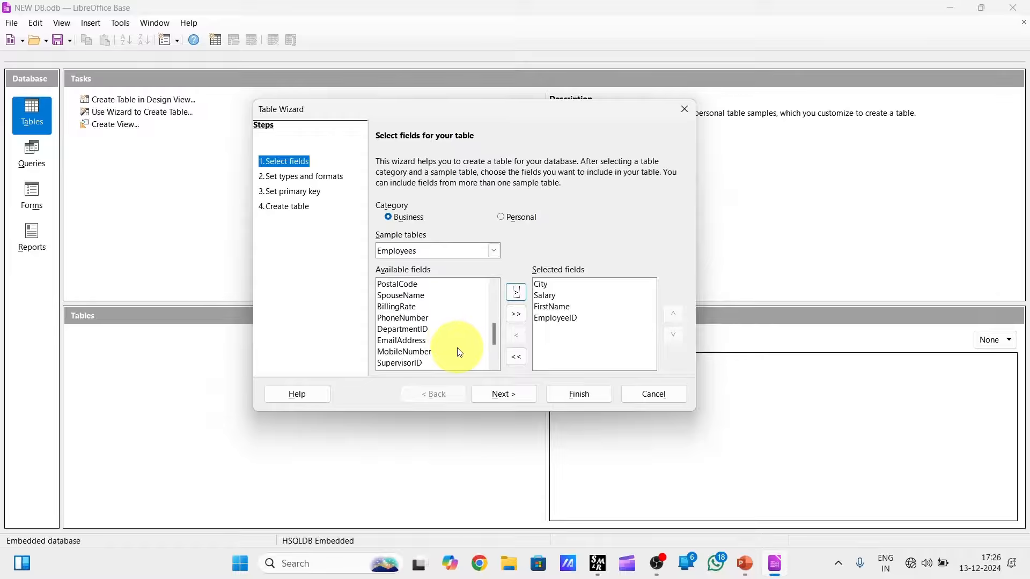
click(452, 351)
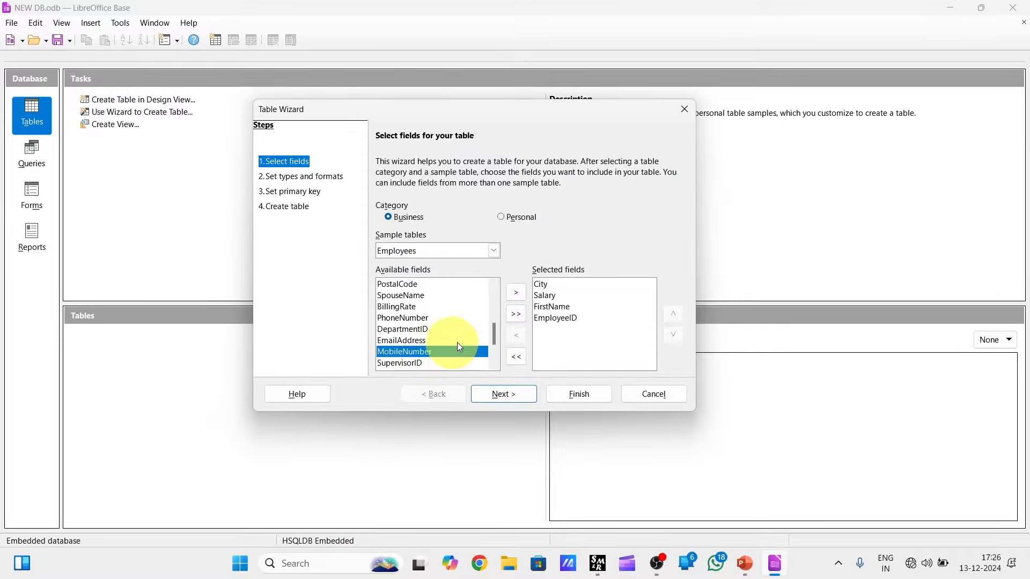
click(516, 293)
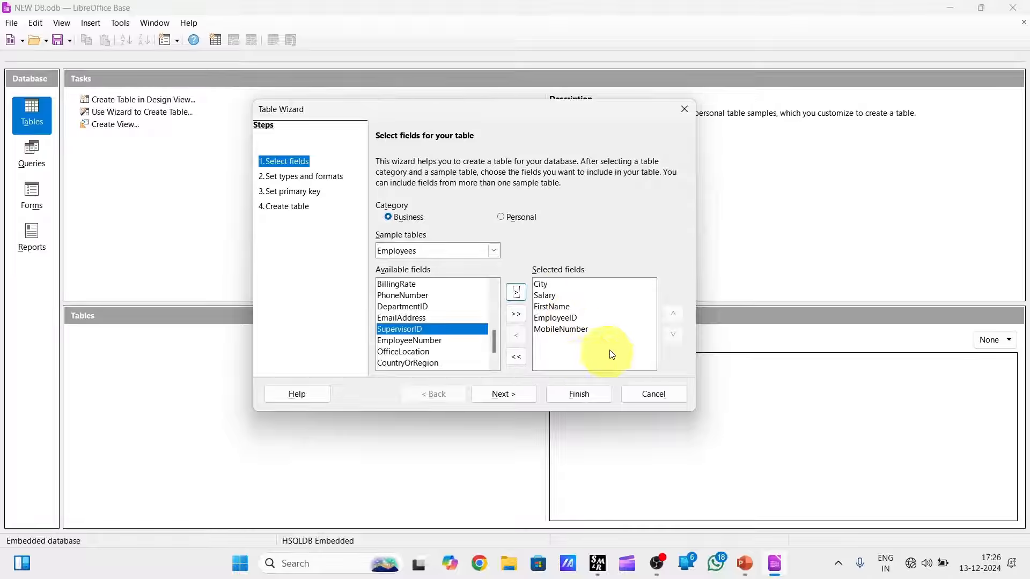
click(545, 285)
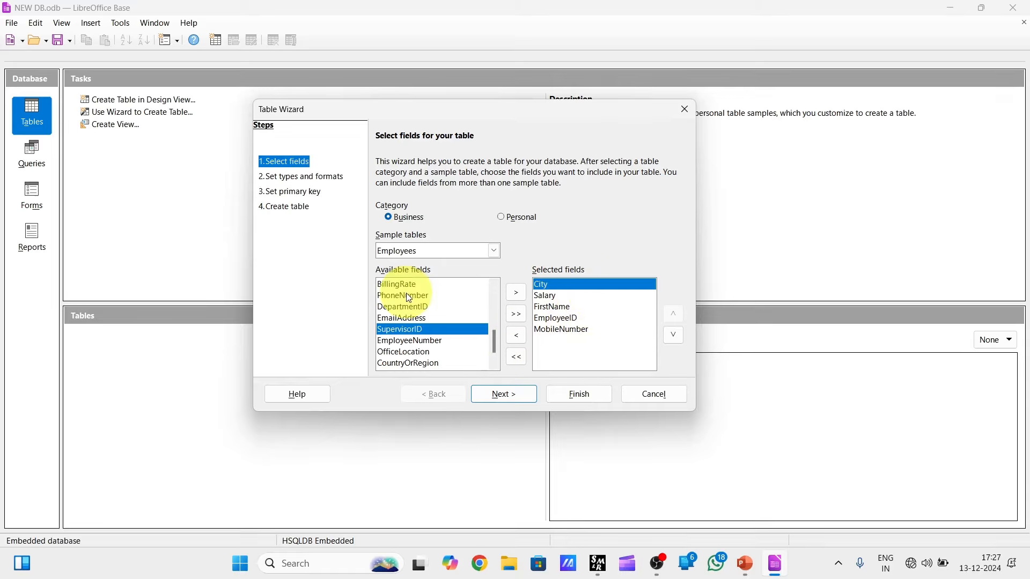
click(519, 339)
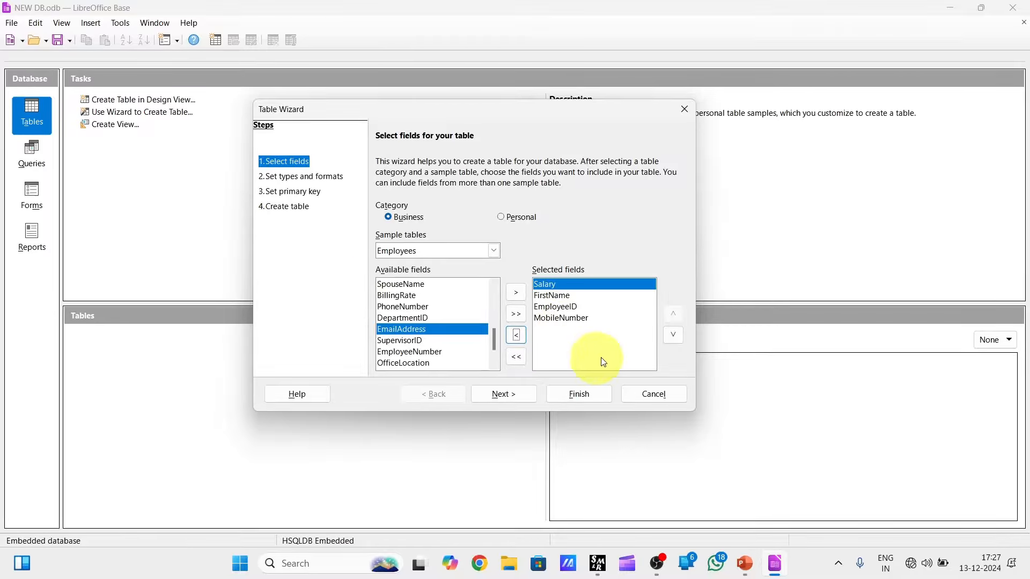
- Order the selected fields as EmployeeID, FirstName, MobileNumber, Salary and continue to setting field types and formats
click(565, 297)
click(565, 306)
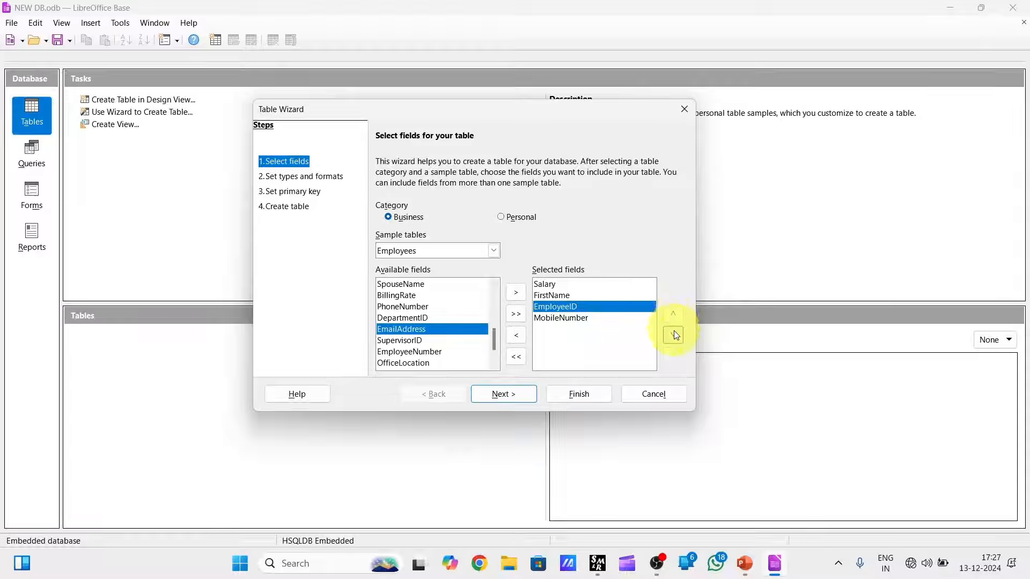
click(673, 316)
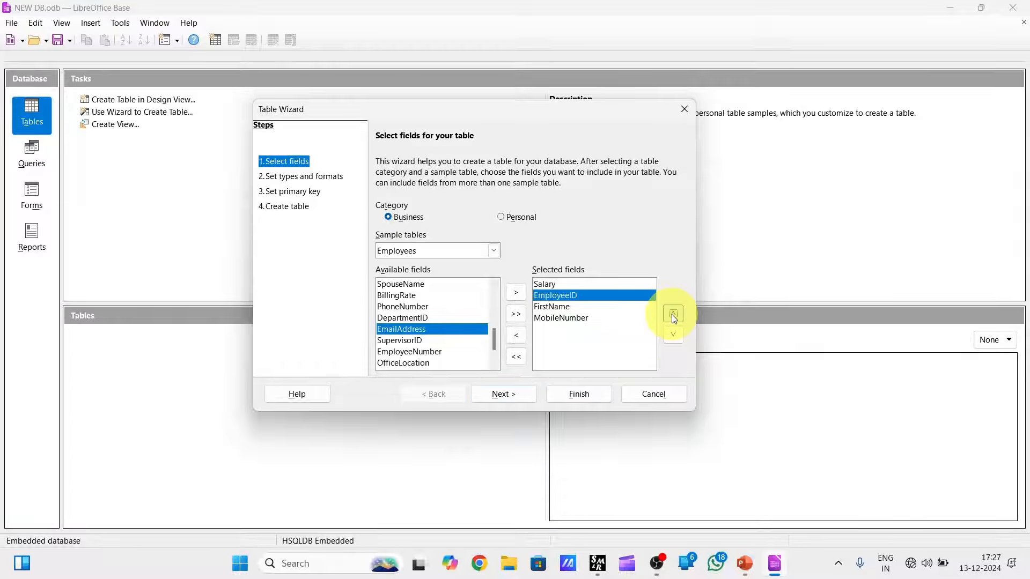
click(673, 317)
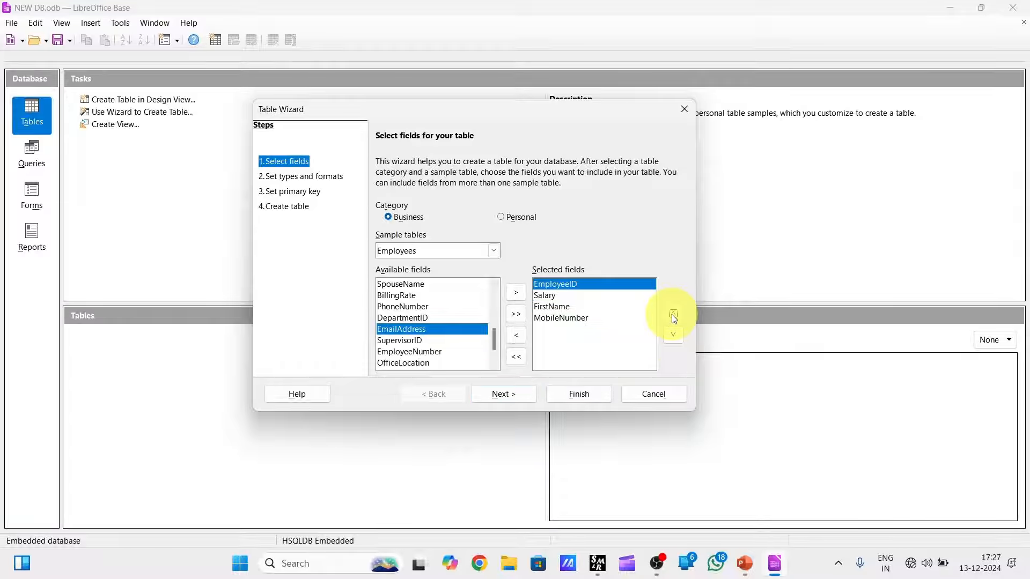
click(557, 308)
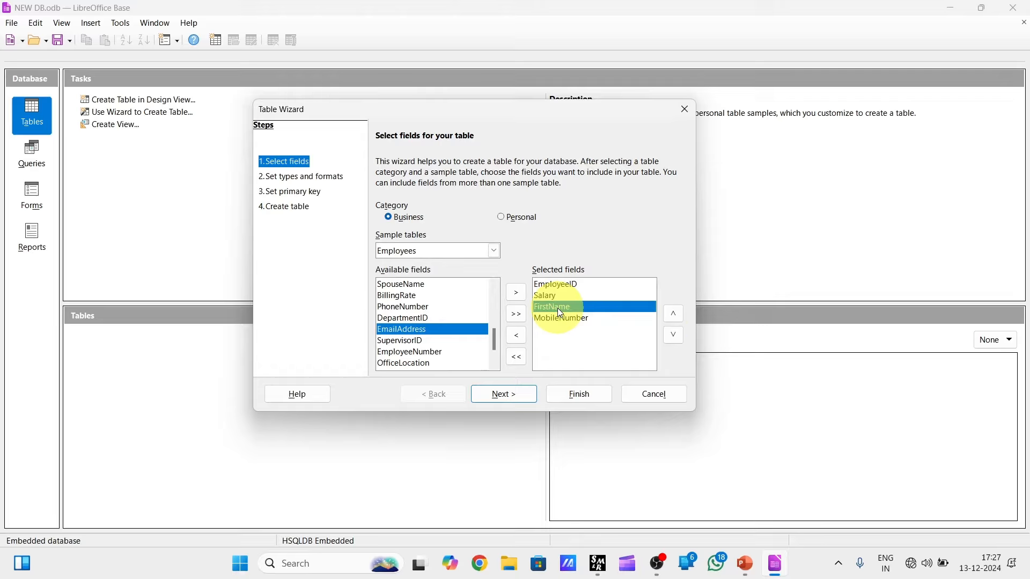
click(680, 317)
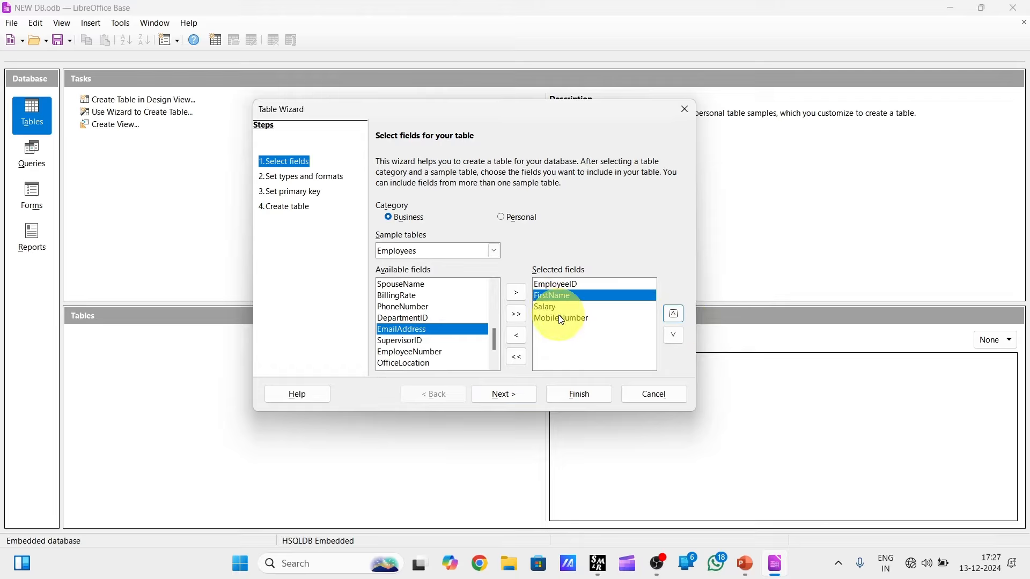
click(561, 319)
click(674, 314)
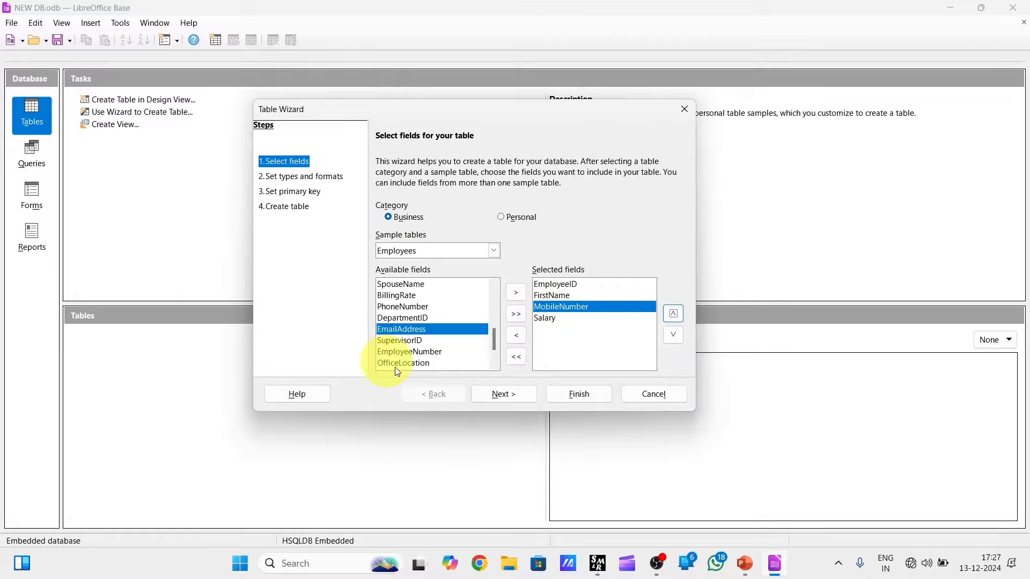
click(517, 399)
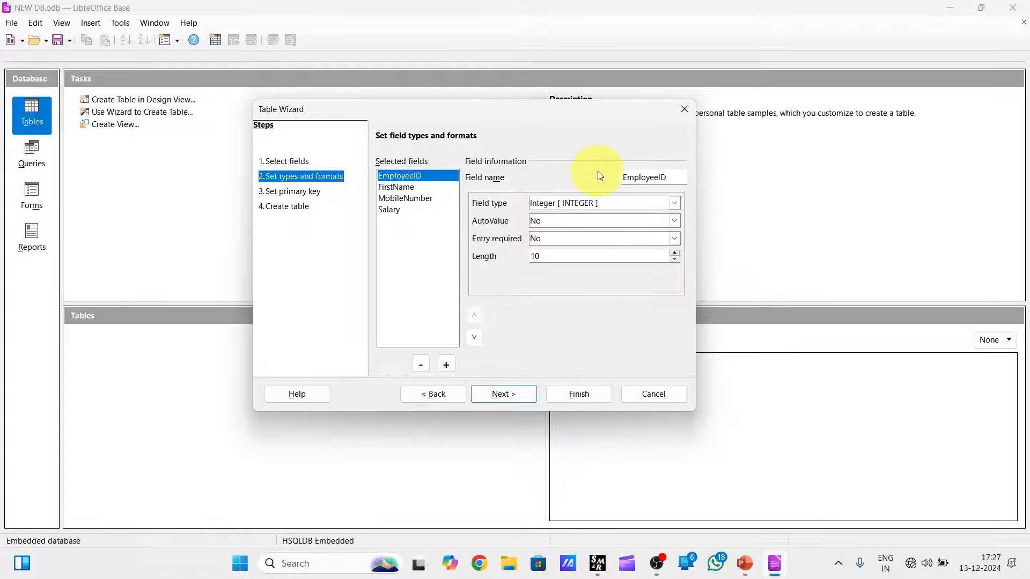
- Retype the final letter D of the EmployeeID field name
drag(669, 177, 616, 176)
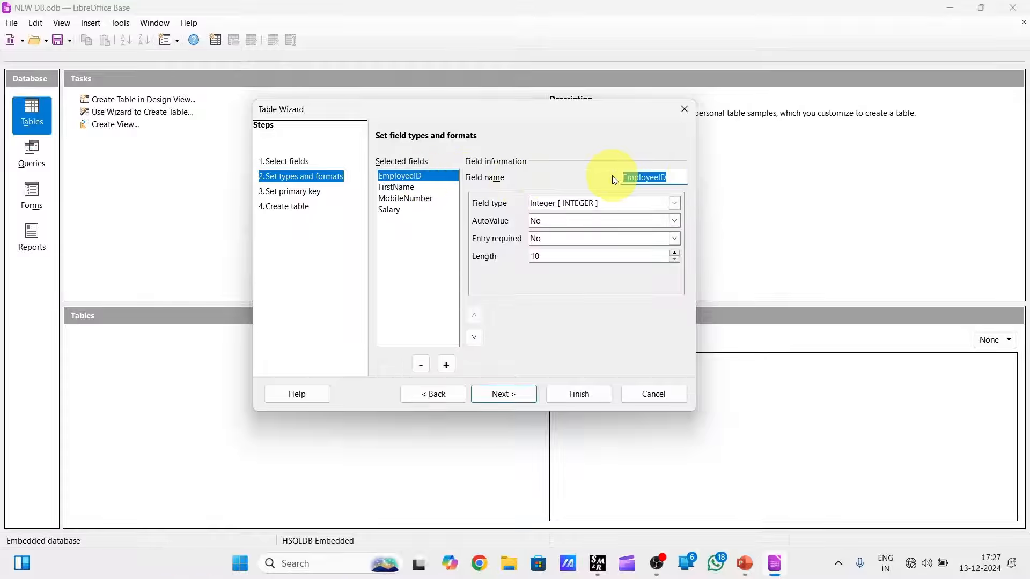
click(673, 177)
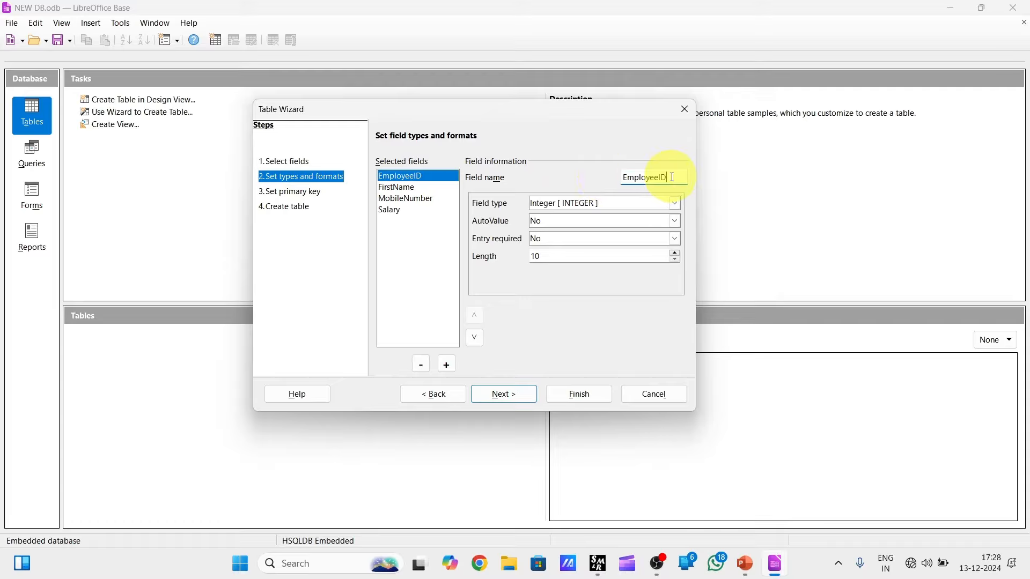
key(BackSpace)
text(d)
key(BackSpace)
text(D)
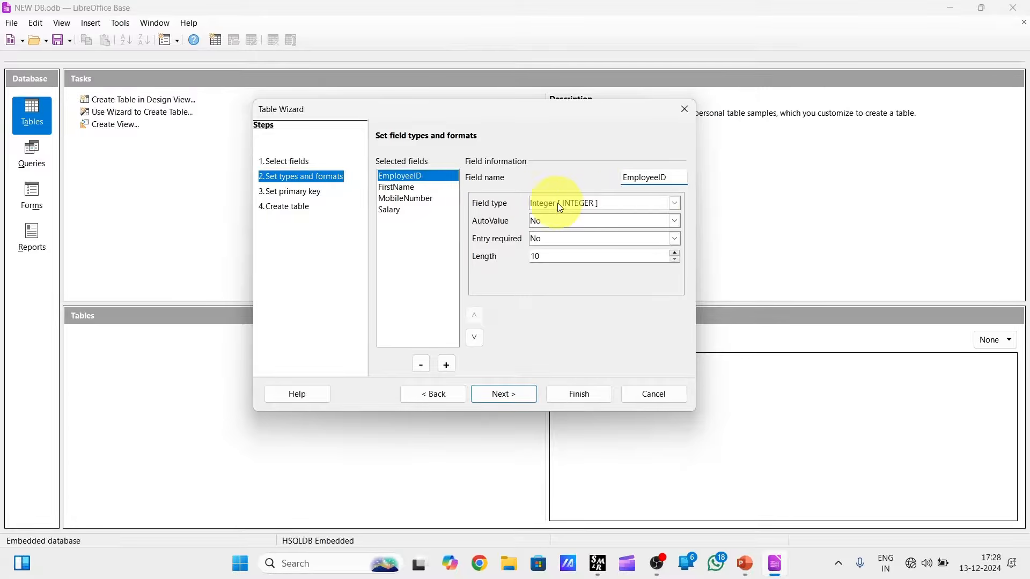
- Examine the available field type, AutoValue, entry required and length settings of the EmployeeID field
click(573, 202)
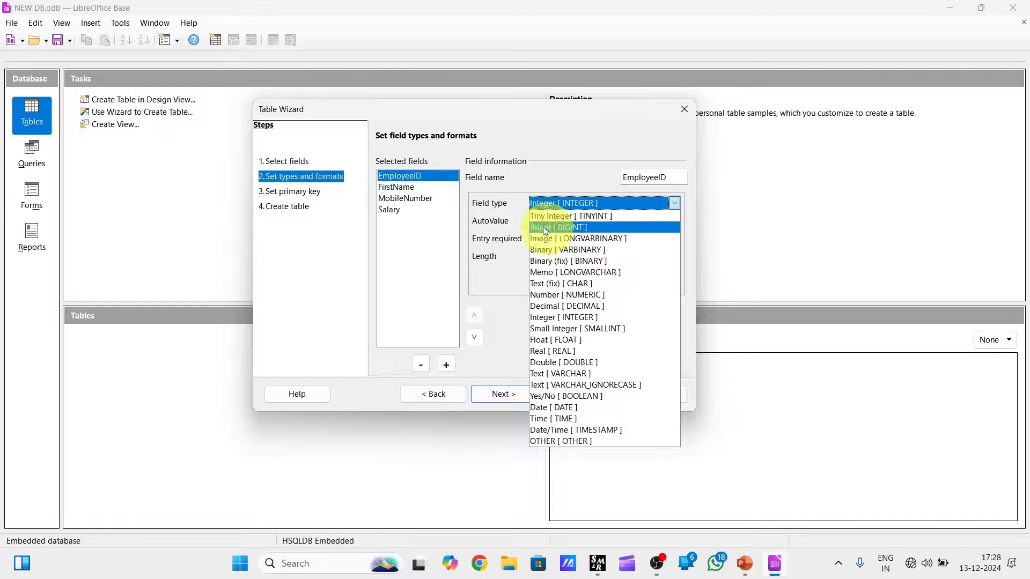
click(496, 216)
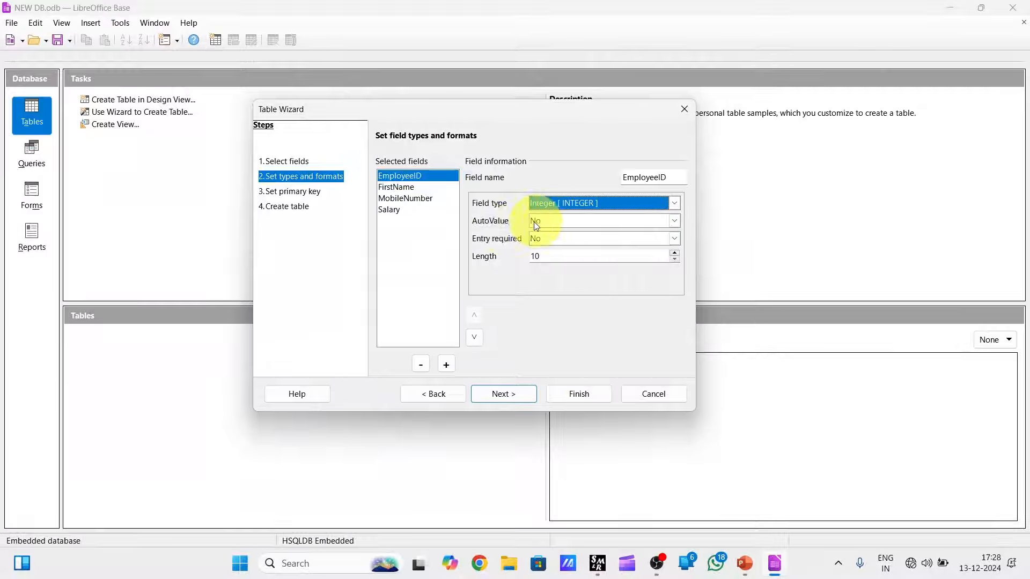
click(583, 222)
click(582, 220)
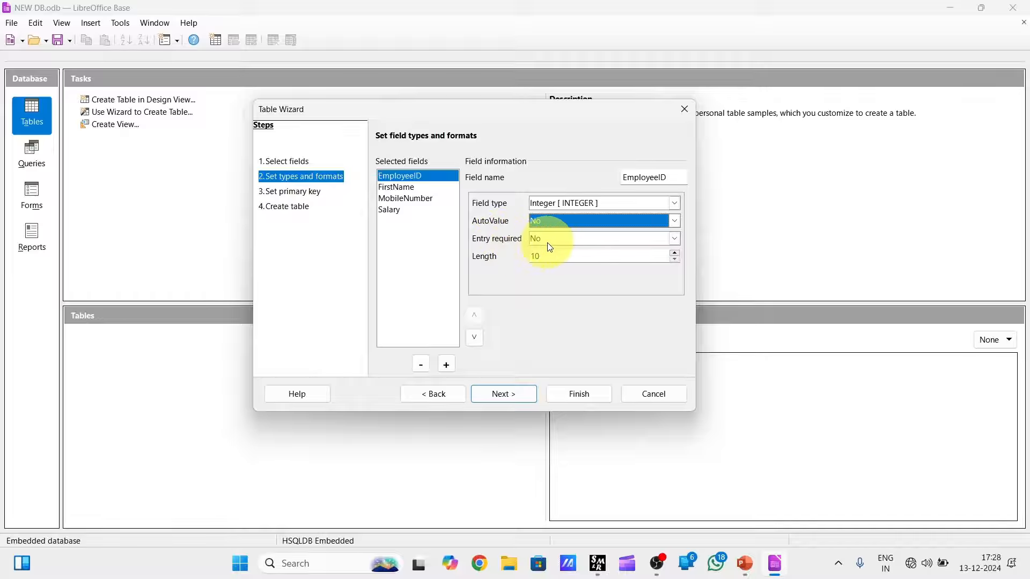
click(590, 239)
click(592, 248)
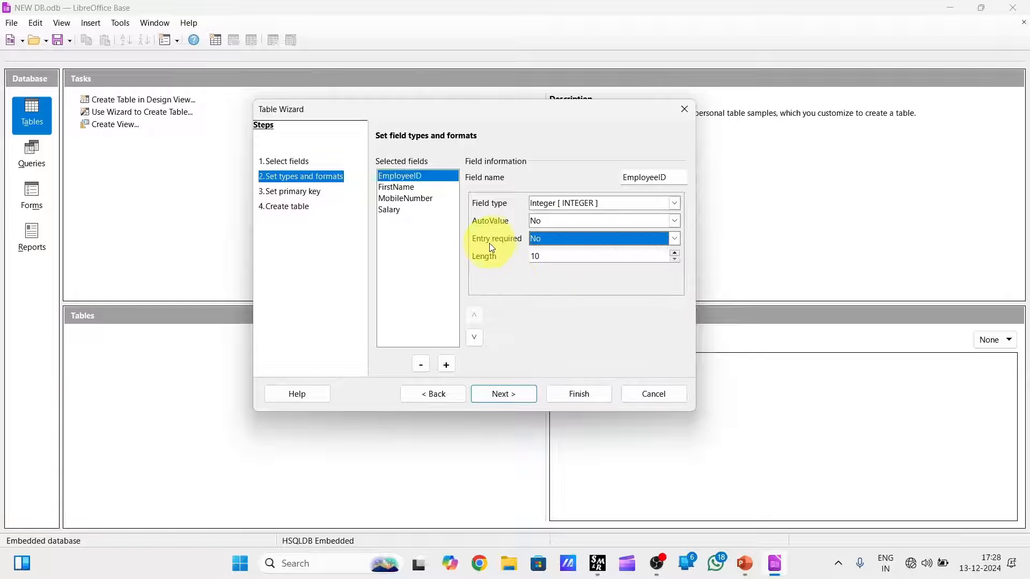
click(553, 241)
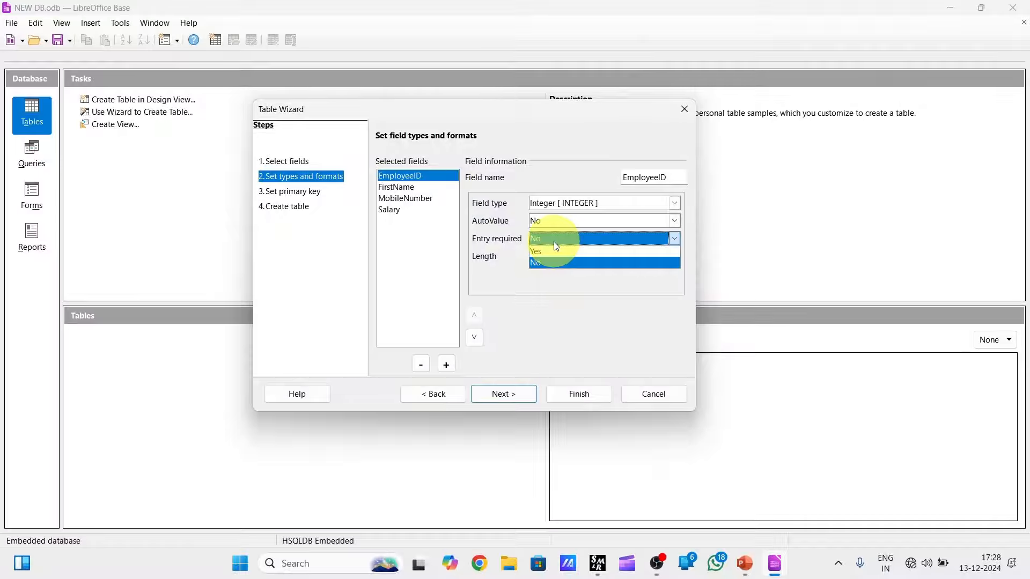
click(553, 241)
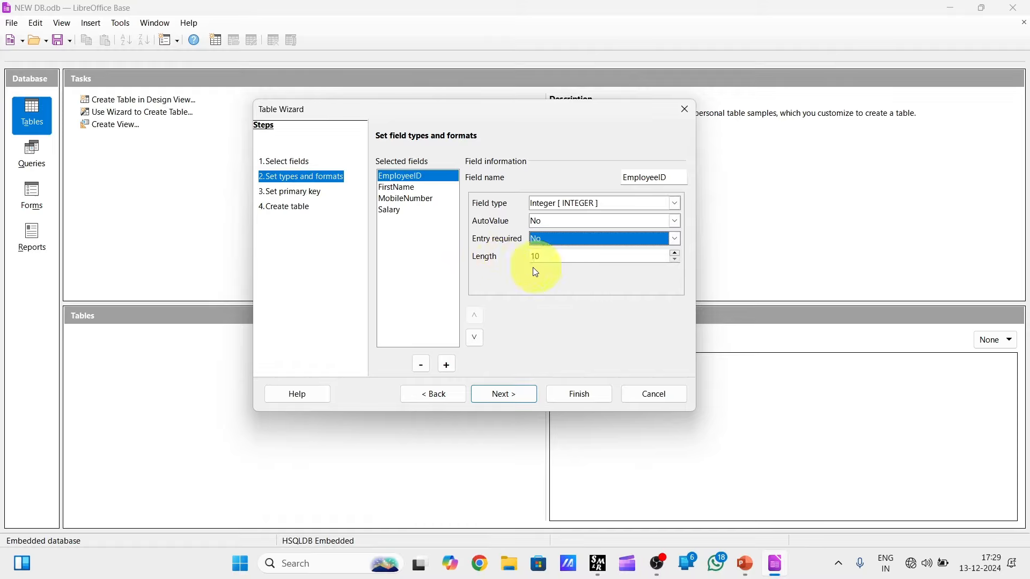
click(564, 255)
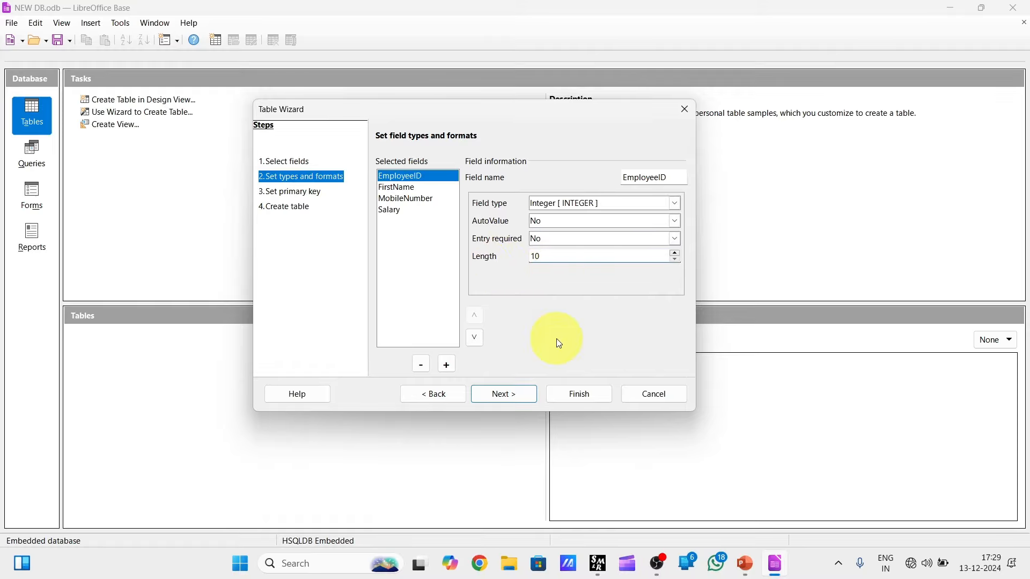
- Review the type and format settings of each selected field, from EmployeeID through Salary
click(397, 188)
click(397, 198)
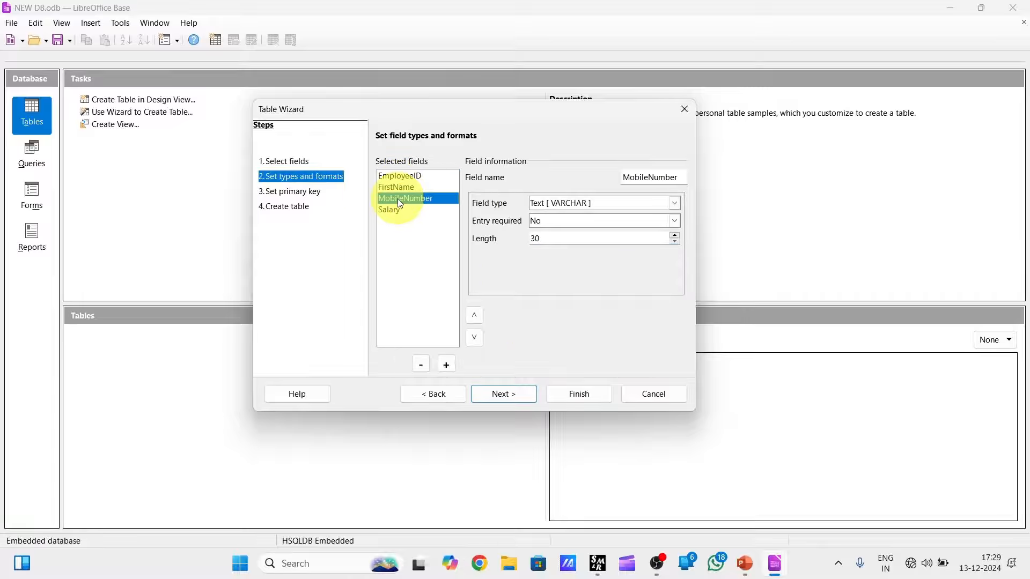
click(392, 211)
click(401, 175)
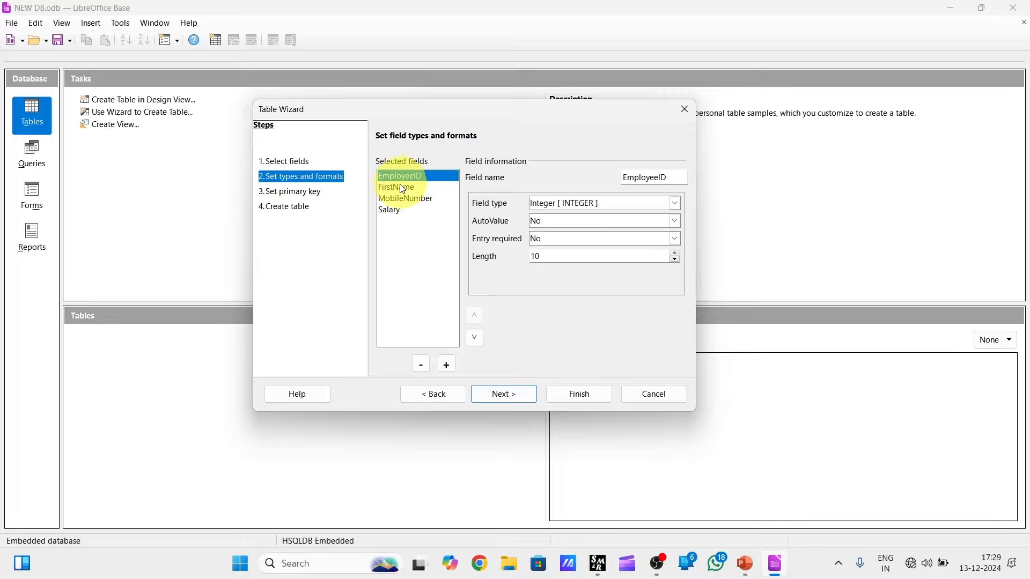
click(403, 187)
click(404, 199)
click(394, 209)
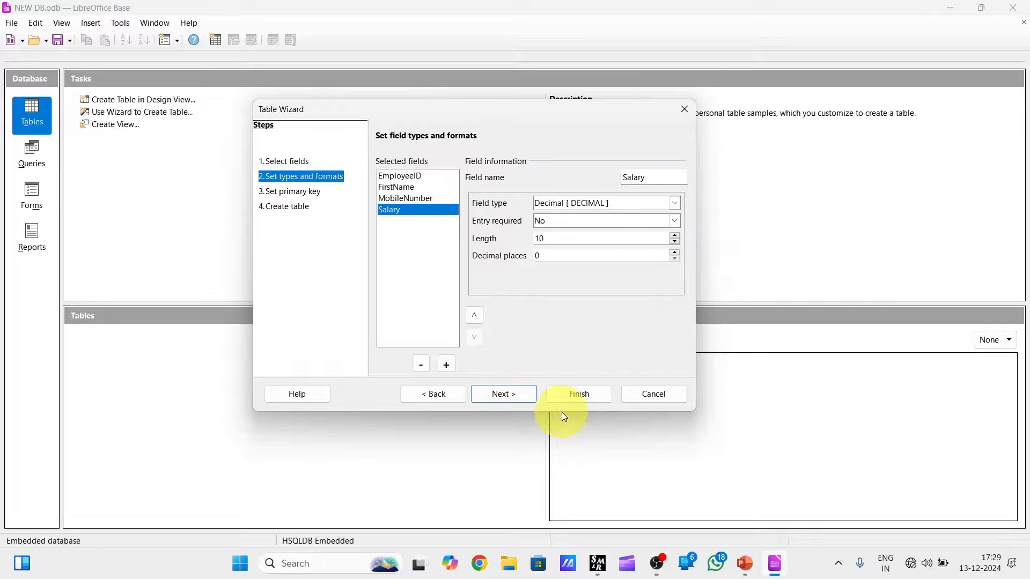
- Continue to the primary key settings and use the existing EmployeeID field as the primary key
click(506, 395)
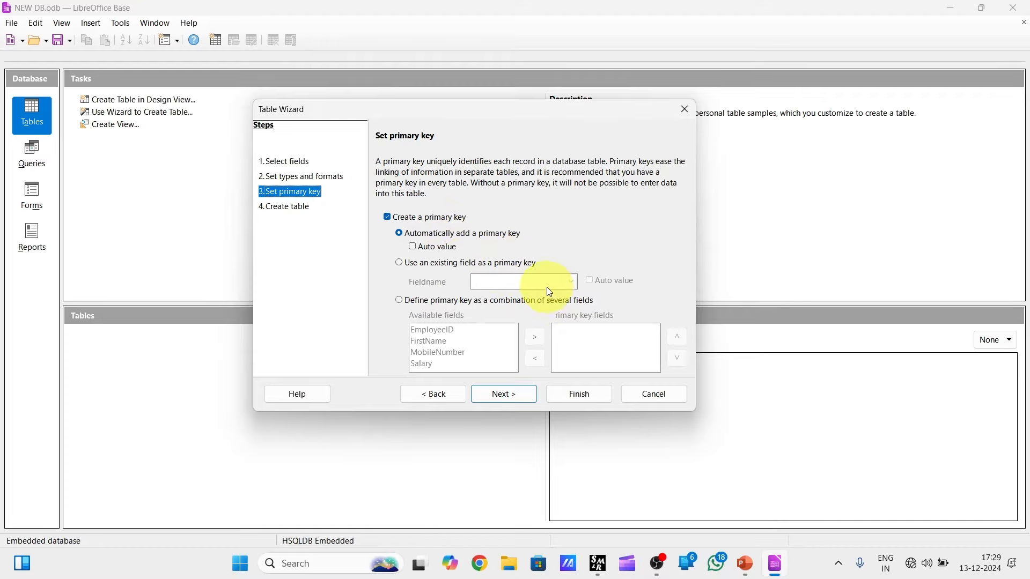
click(399, 263)
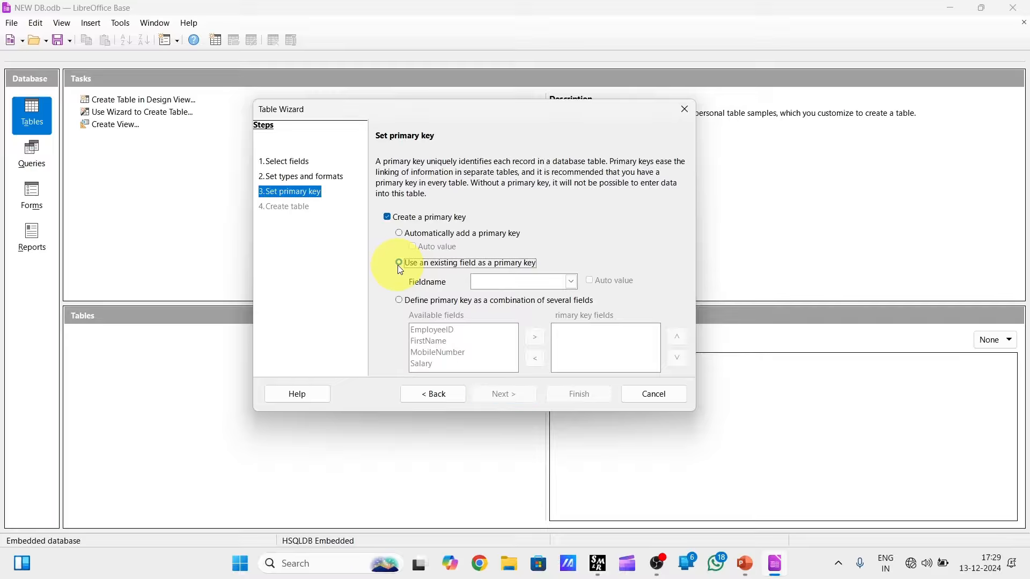
click(569, 283)
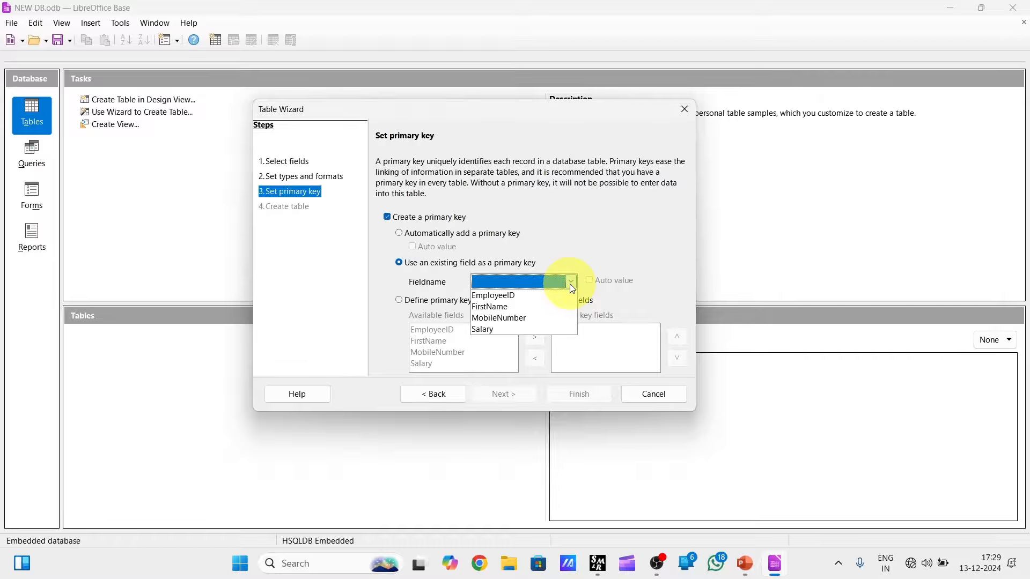
click(505, 297)
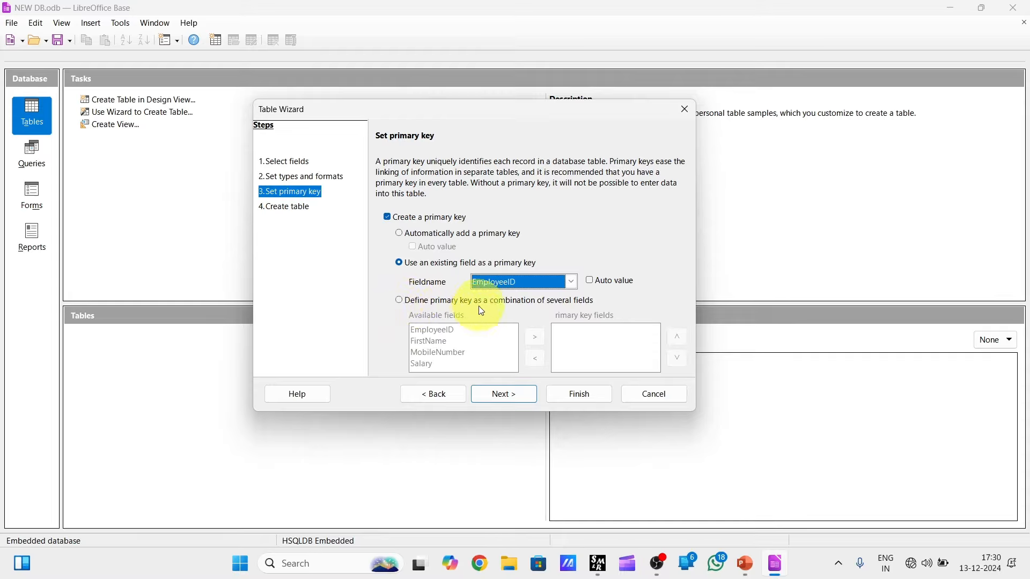
- Define the primary key as a combination of the FirstName and MobileNumber fields instead of the single EmployeeID field
click(513, 283)
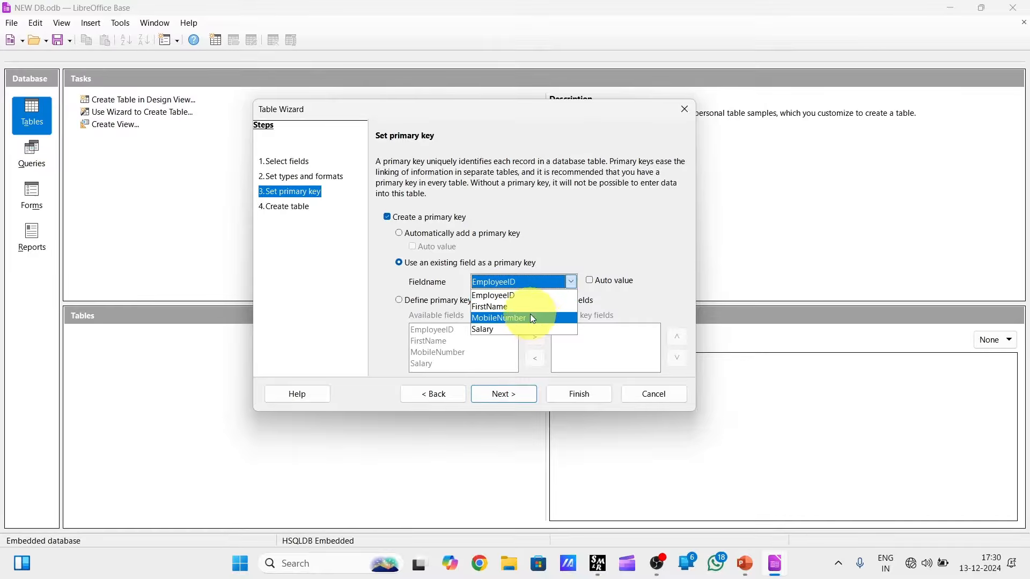
click(425, 304)
click(407, 301)
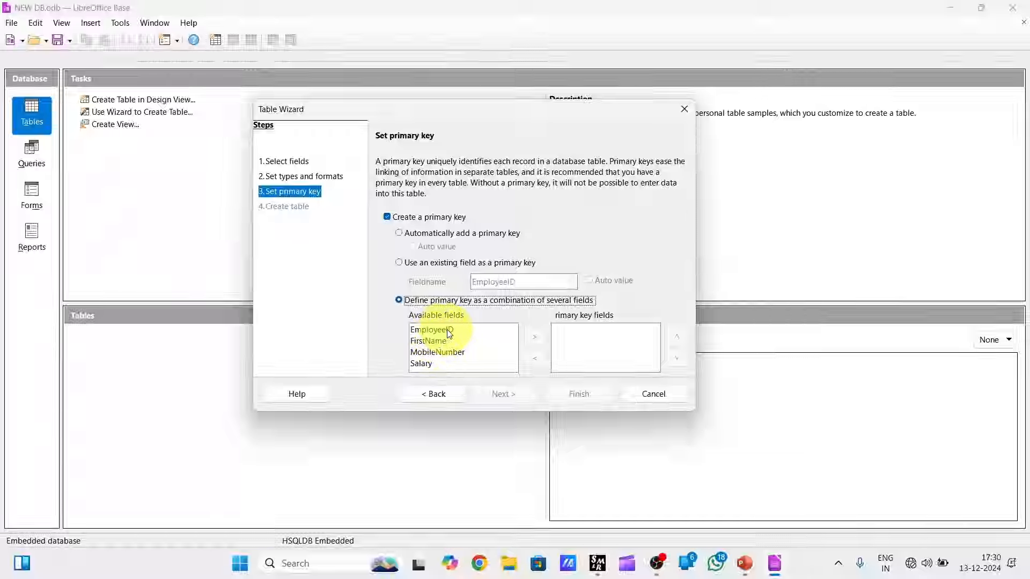
click(436, 342)
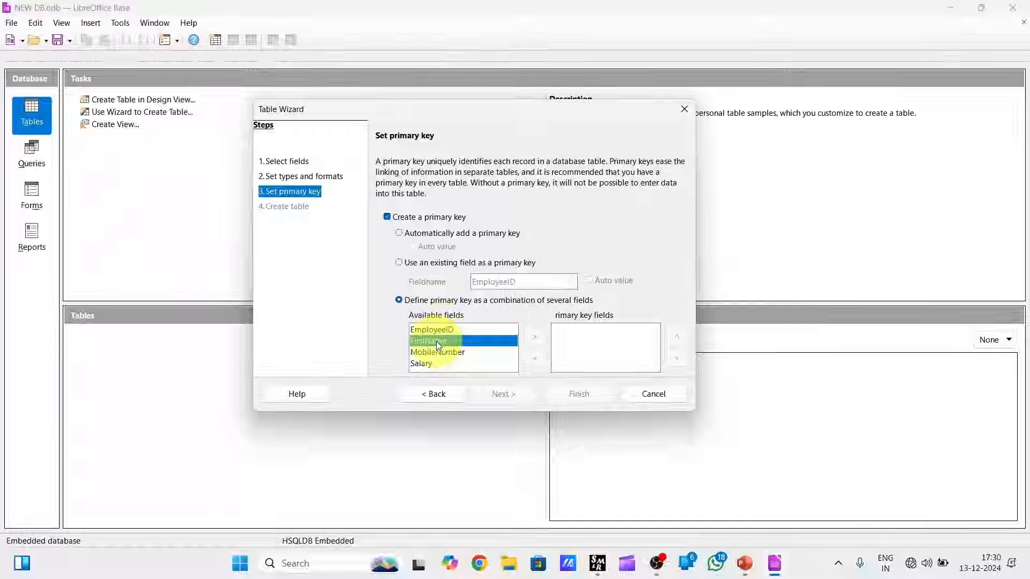
click(534, 336)
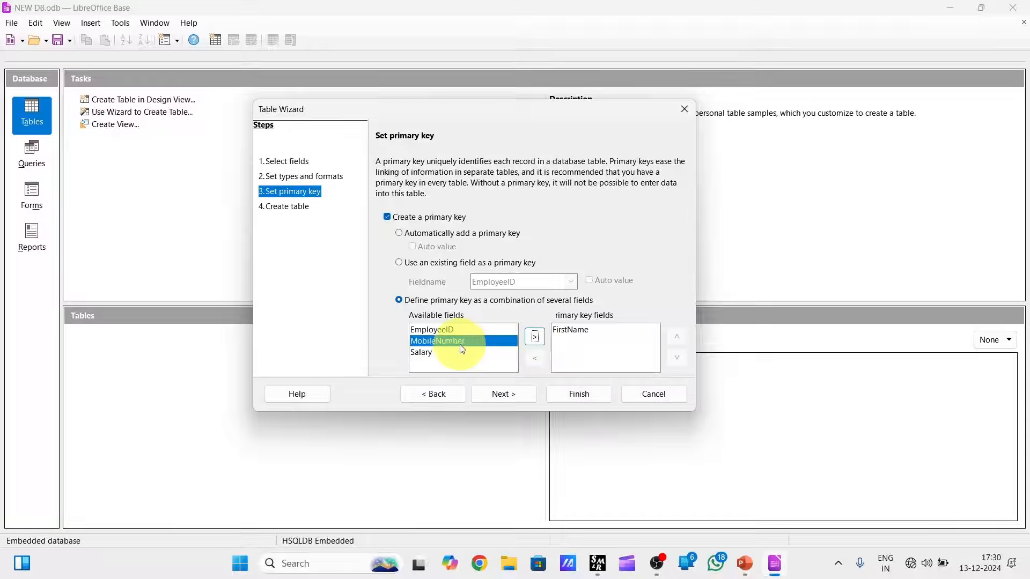
click(535, 337)
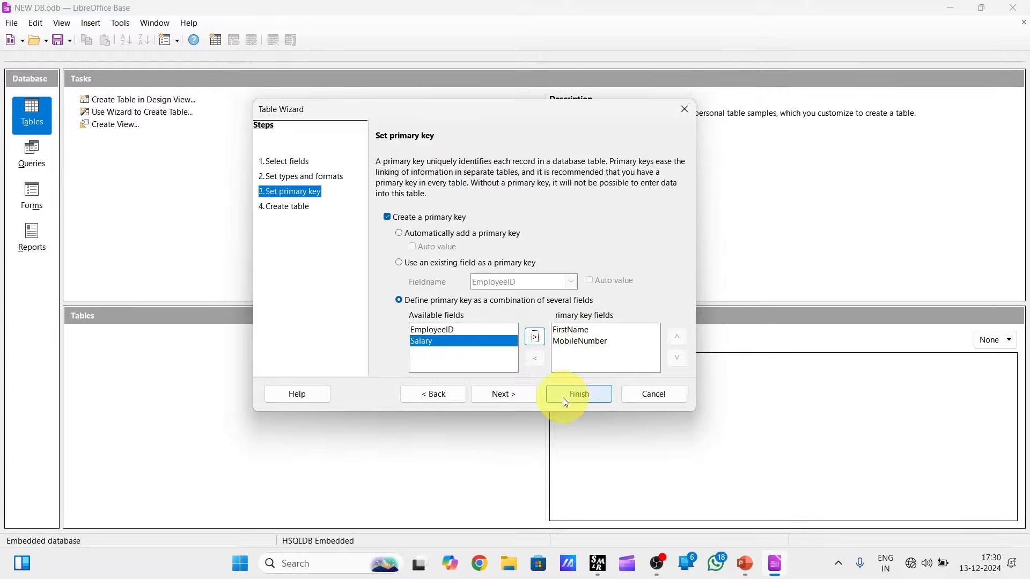
- Finish creating the table under the name Employees with immediate data insertion, and maximize its data view
click(499, 395)
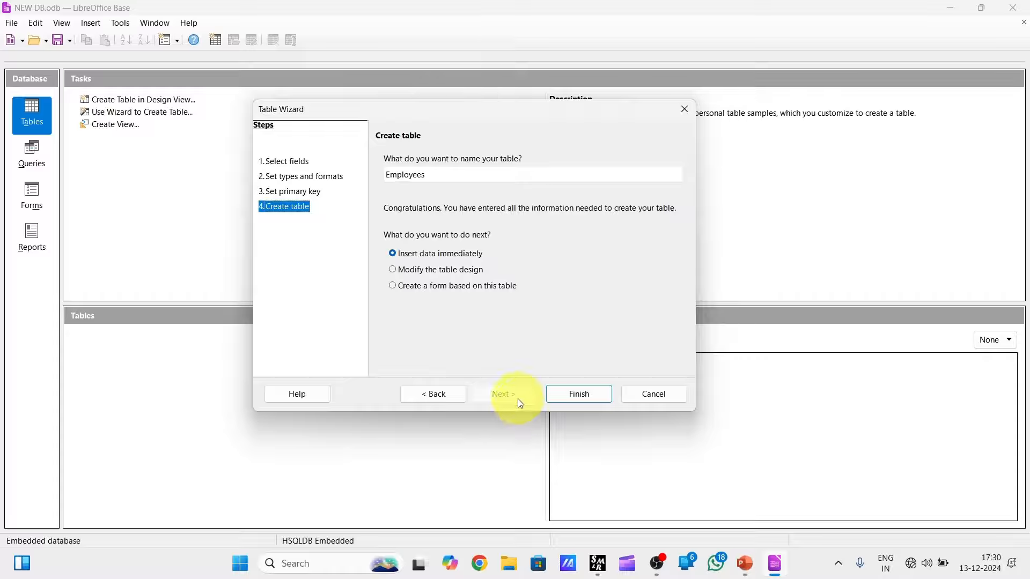
drag(443, 175, 368, 176)
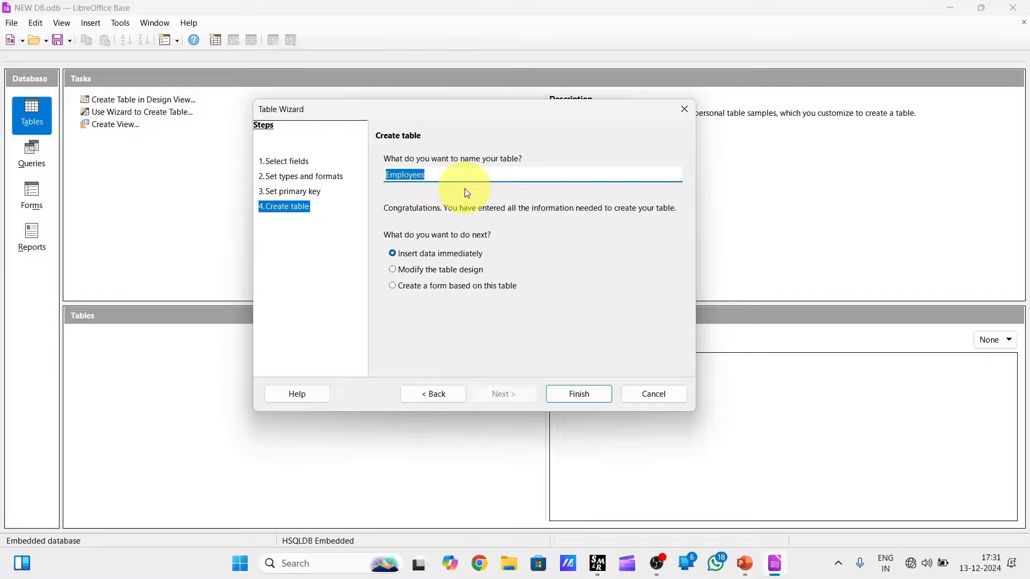
click(592, 396)
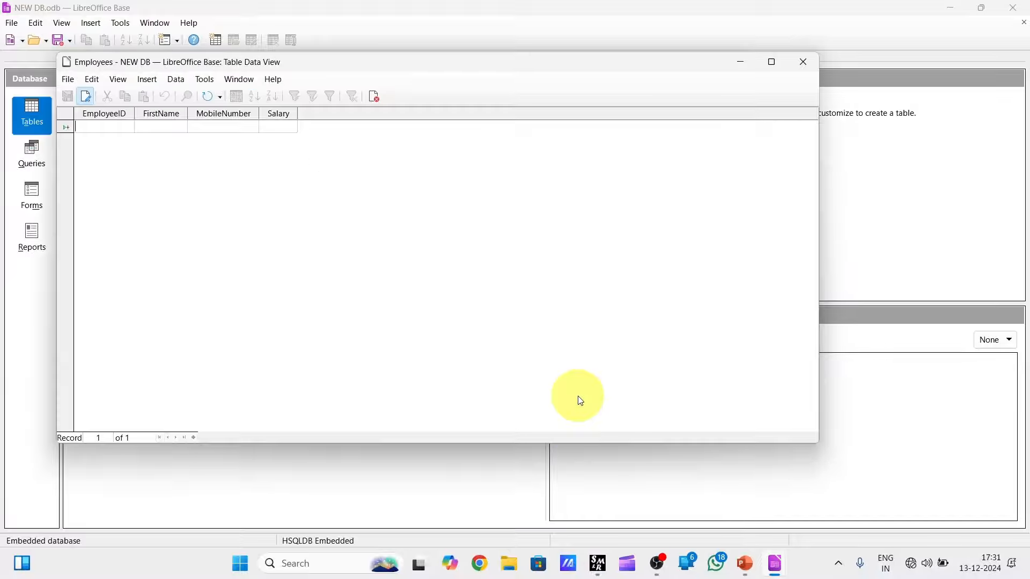
click(771, 62)
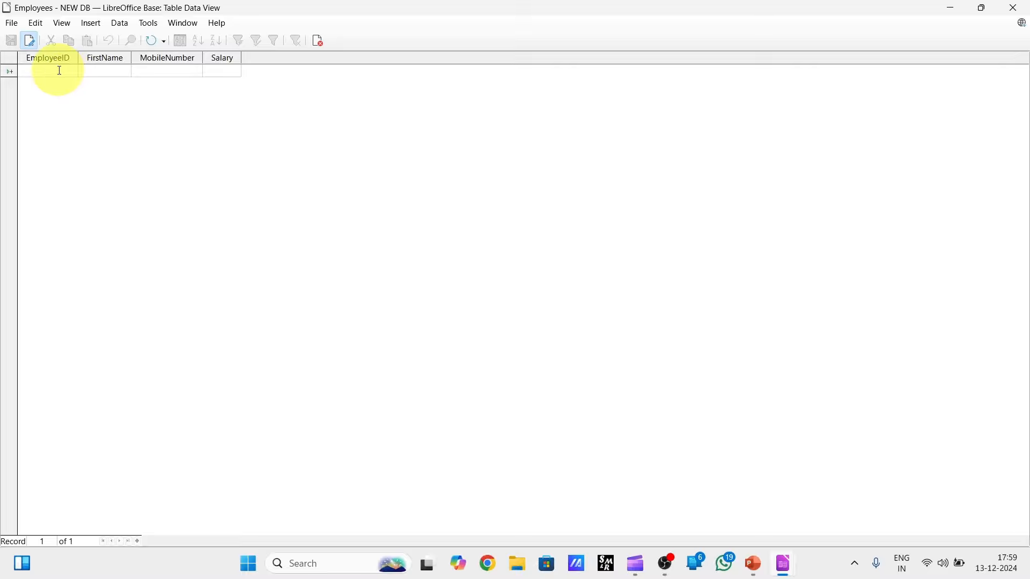
- Fill the first record with EmployeeID 101, first name A, a mobile number and salary 5000
text(101)
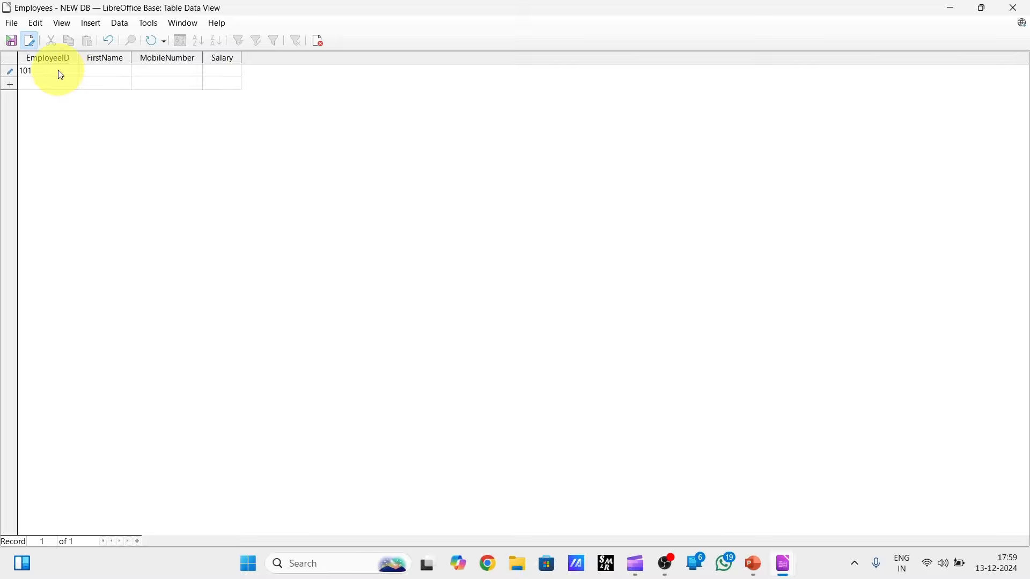
text(a)
key(BackSpace)
text(A)
key(Tab)
text(123)
text(5000)
- Add a second record with EmployeeID 102, first name B, a mobile number and salary 3000
click(43, 84)
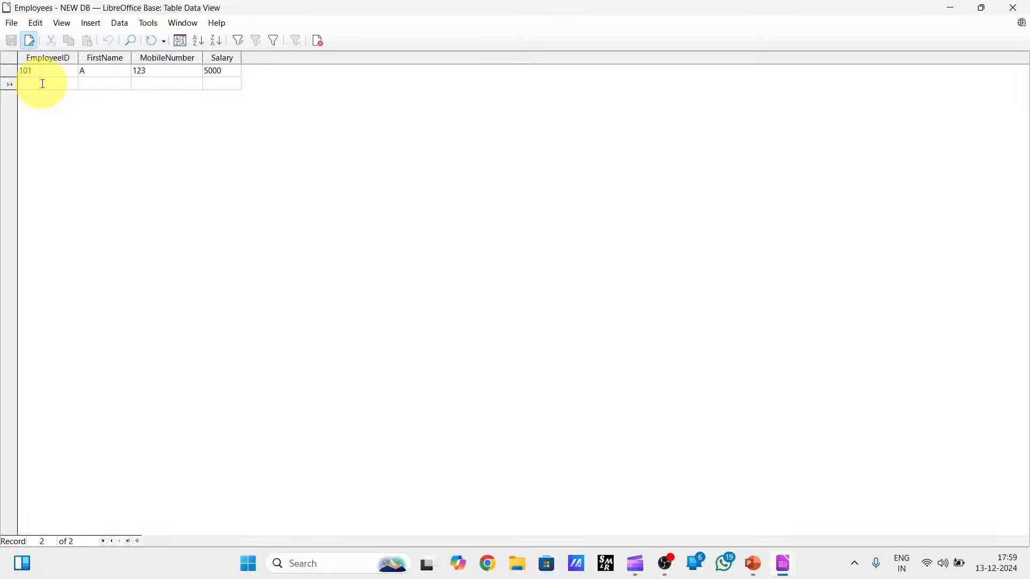
text(102)
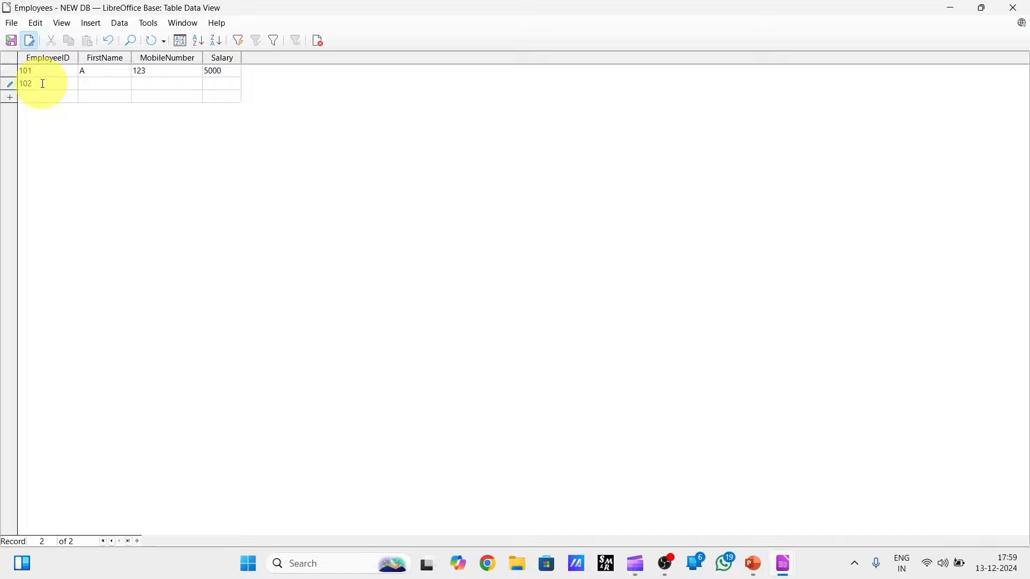
key(Tab)
text(B)
key(Tab)
text(234)
text(3000)
- Add a third record with EmployeeID 103, first name A, a mobile number and salary 4000
key(Down)
text(103)
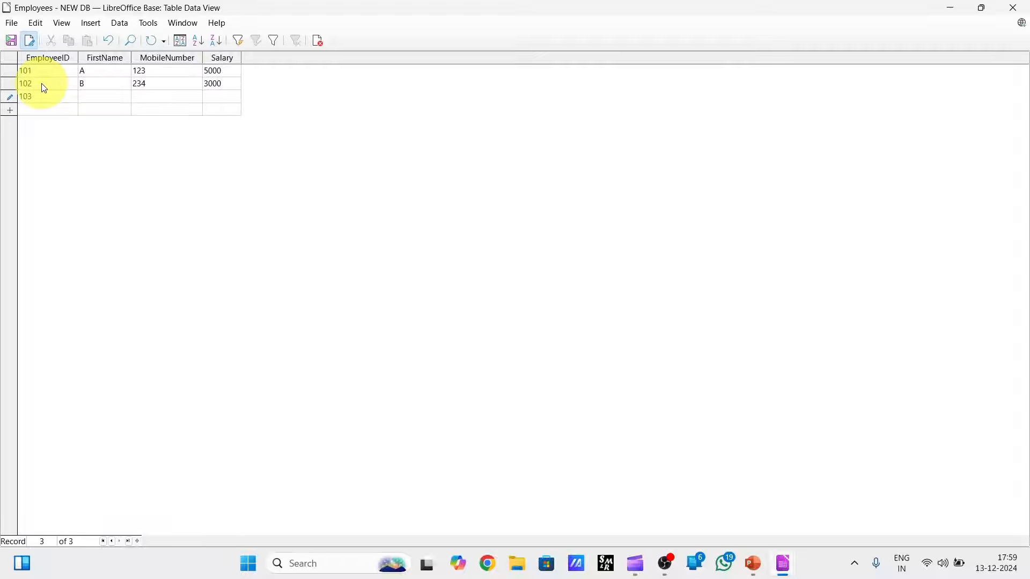
text(C)
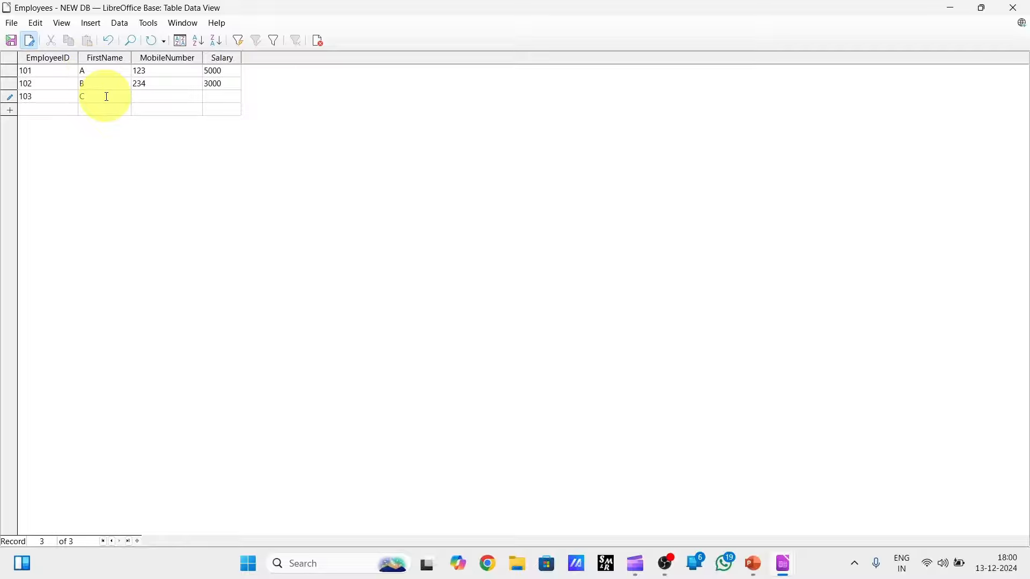
key(BackSpace)
text(A)
key(Tab)
text(23)
text(4000)
key(Tab)
- Start a fourth record with EmployeeID 104 and first name A, and go to its MobileNumber field
text(104)
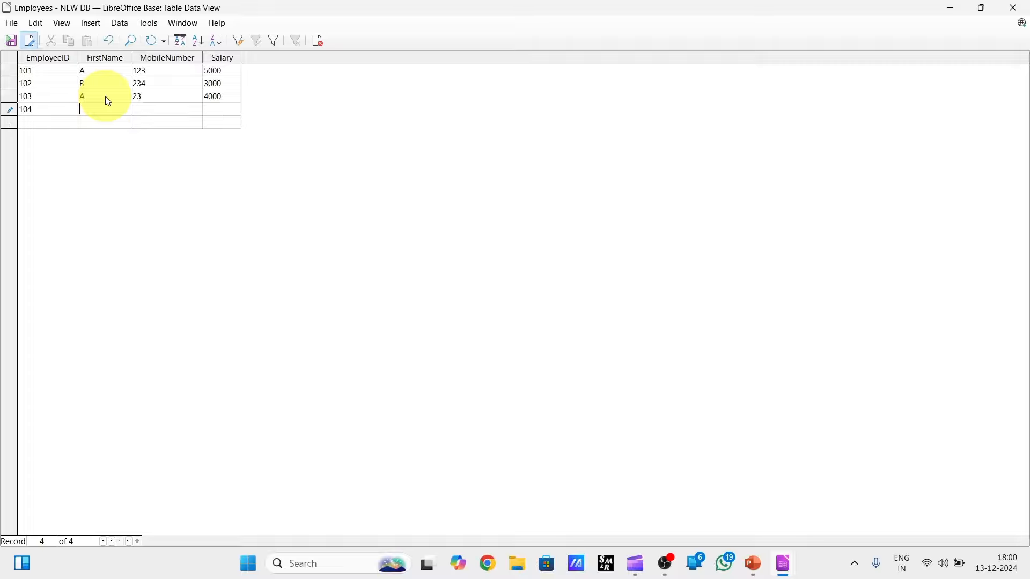
text(A)
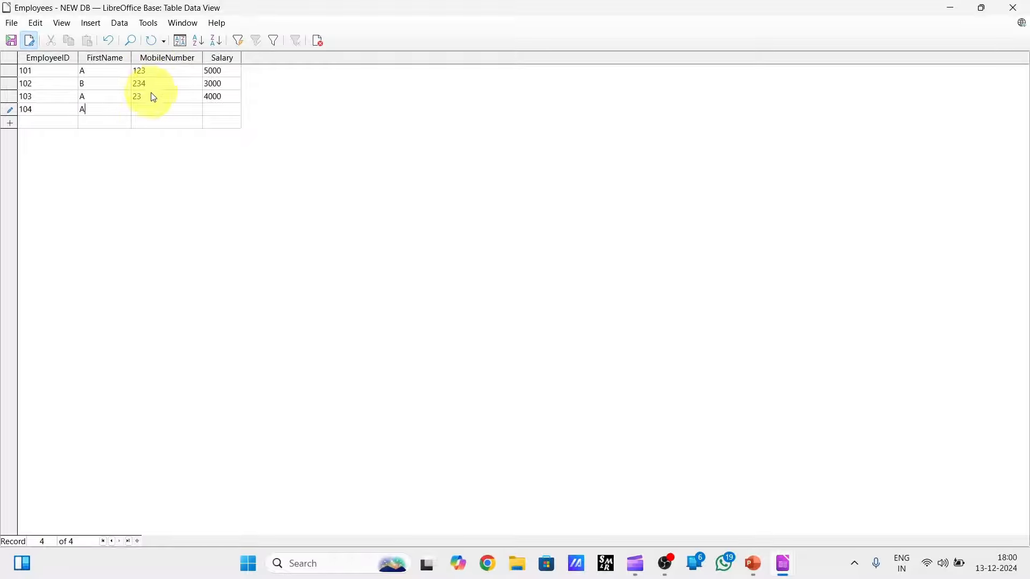
click(148, 108)
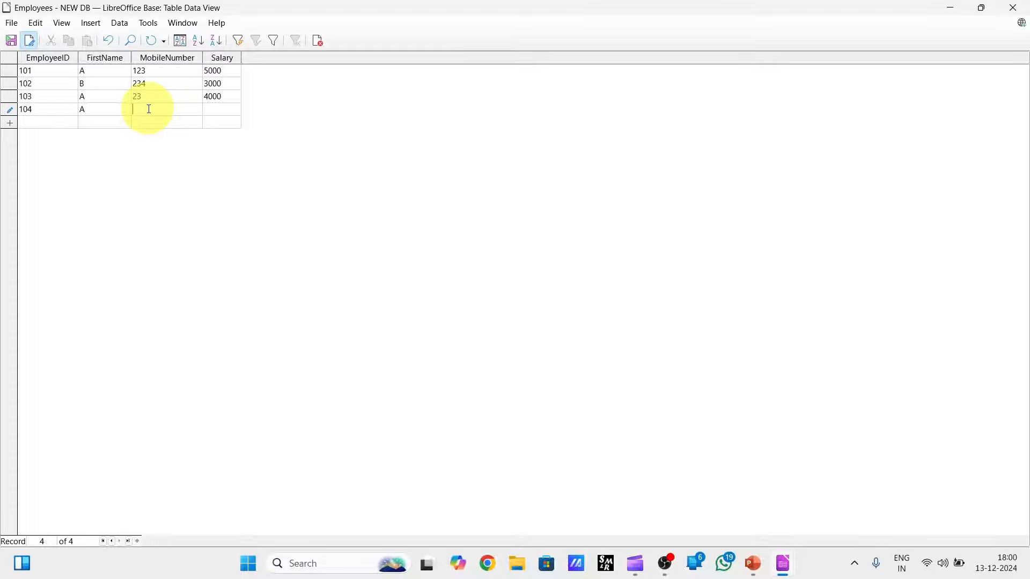